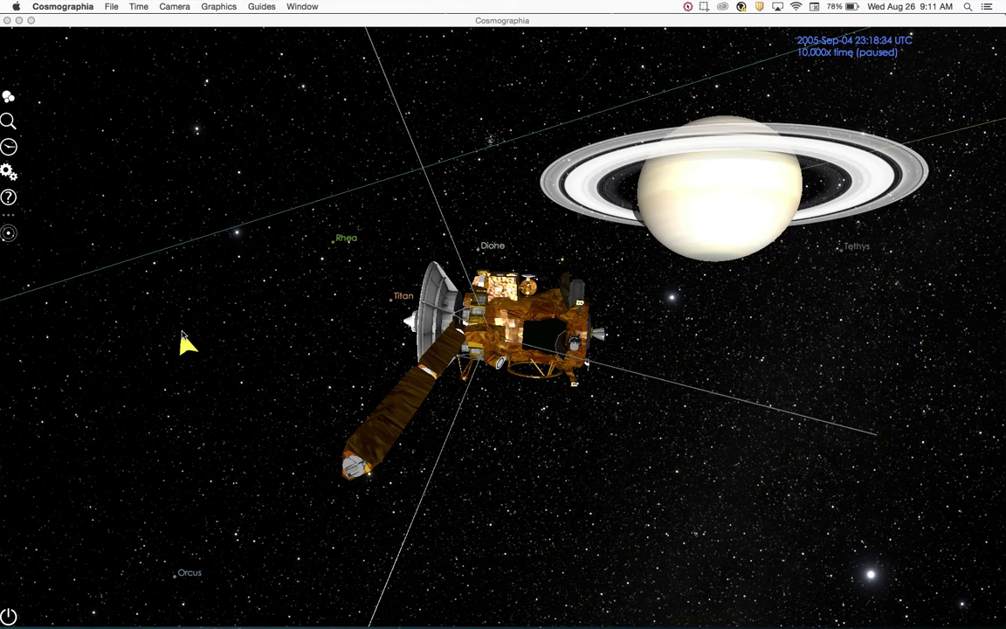
Enter 2013-Aug-01 23:18:34 as the simulation date, triggering Cassini's No Spice Data notice
left_click(181, 334)
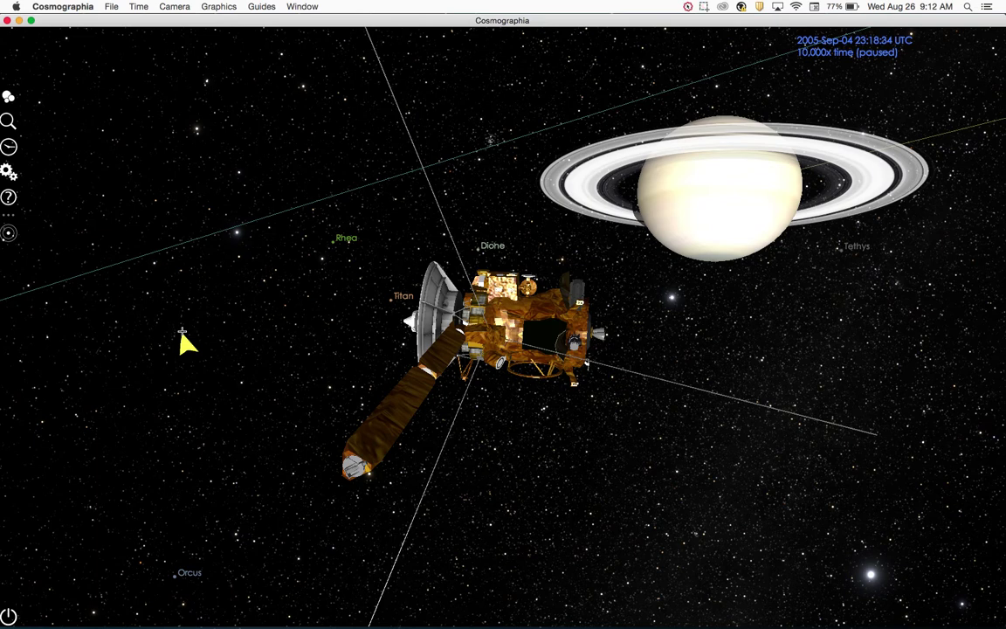
key("super+t")
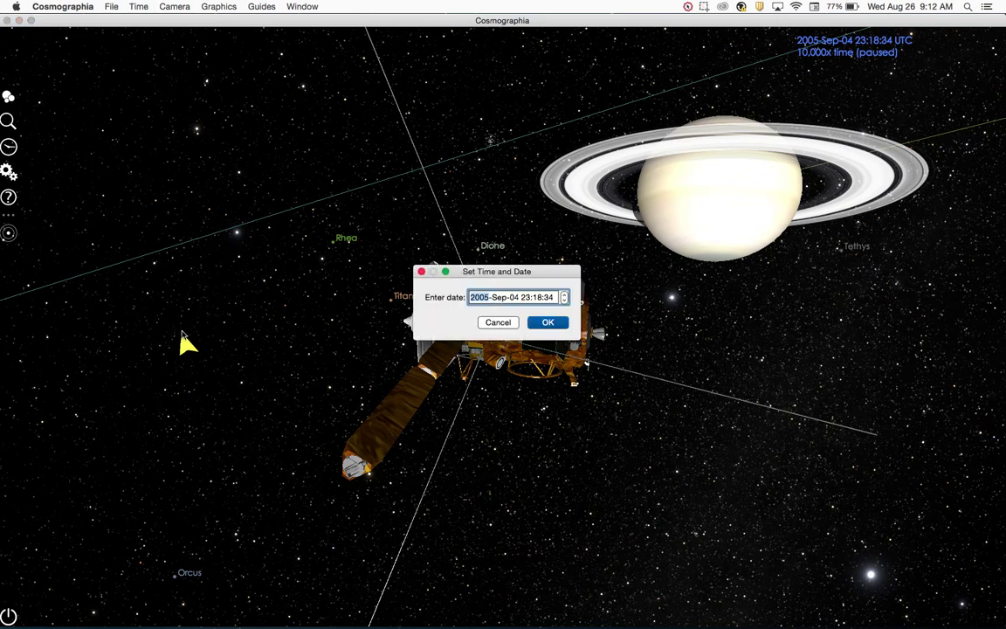
type("2013")
key("Right")
key("shift+Right")
key("shift+Right")
key("shift+Right")
type("Au")
type("g")
key("Right")
key("shift+Right")
key("shift+Right")
type("01")
key("Right")
key("shift+Right")
key("shift+Right")
key("Return")
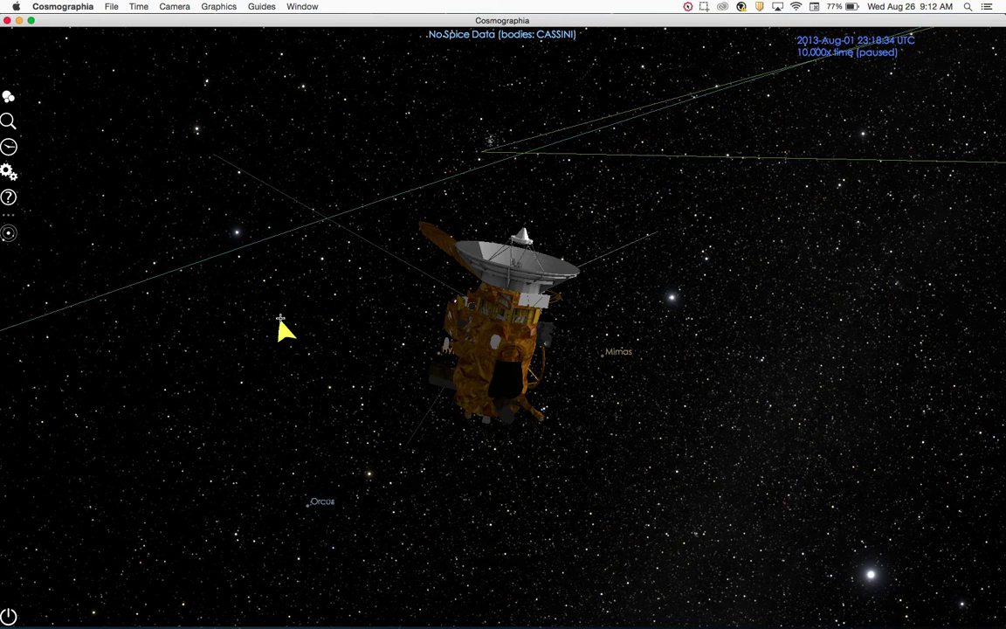
scroll(280, 318, "down", 5)
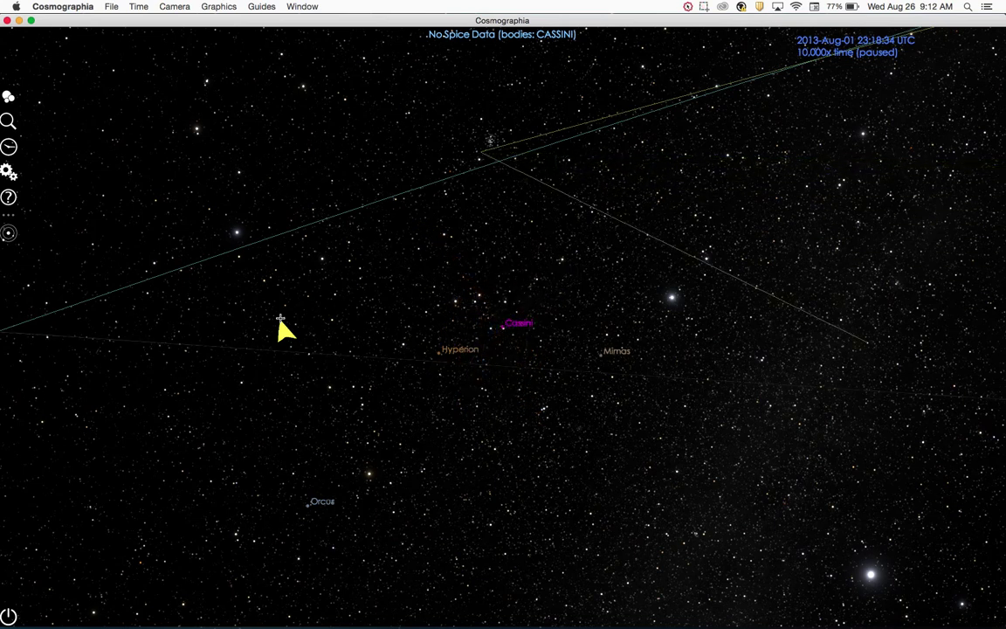
scroll(280, 318, "down", 5)
scroll(279, 318, "down", 5)
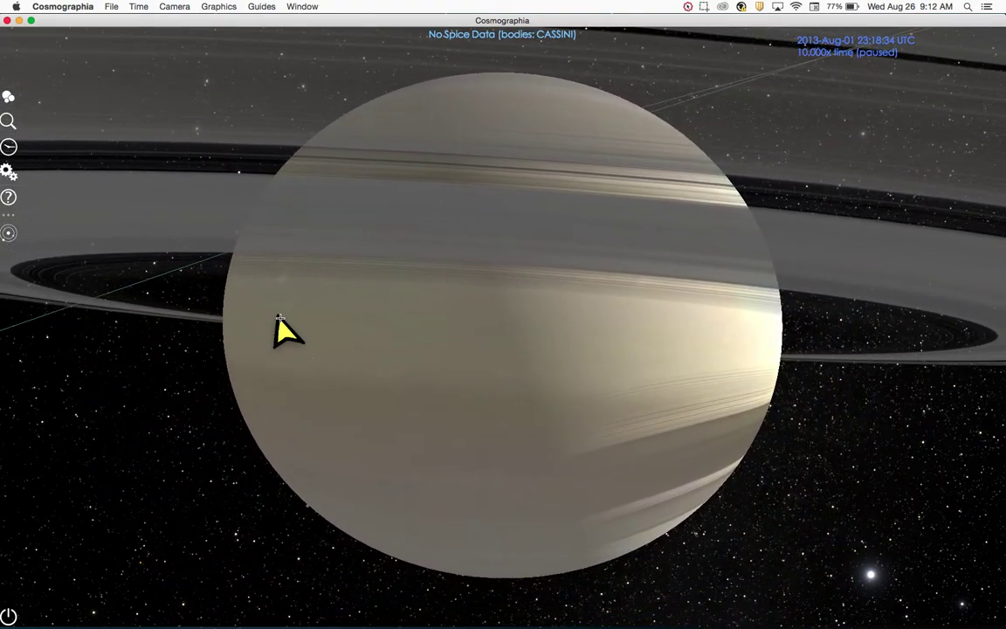
scroll(280, 318, "up", 5)
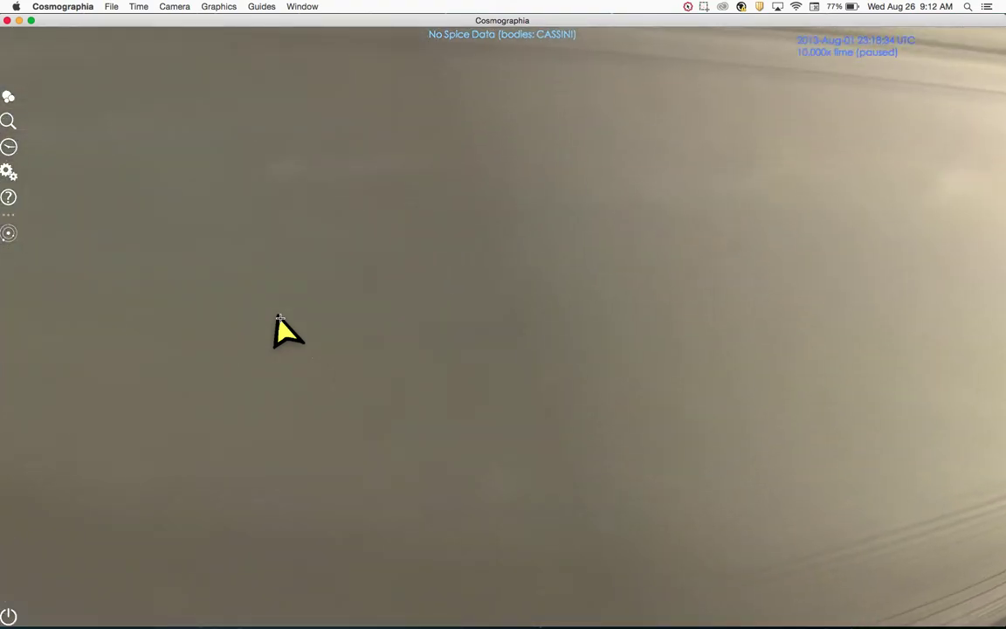
scroll(280, 318, "up", 5)
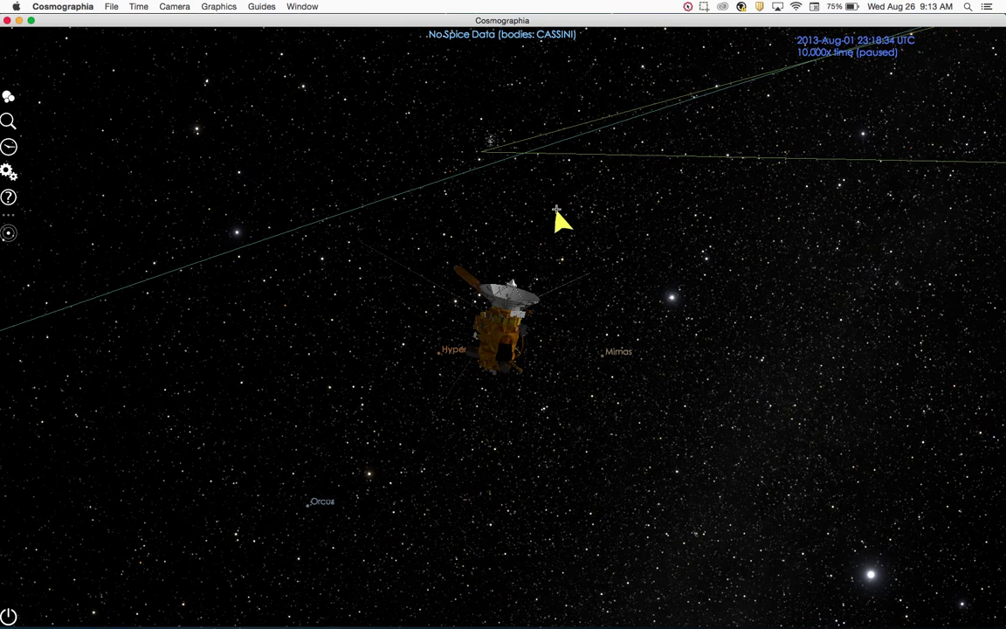
scroll(556, 209, "up", 3)
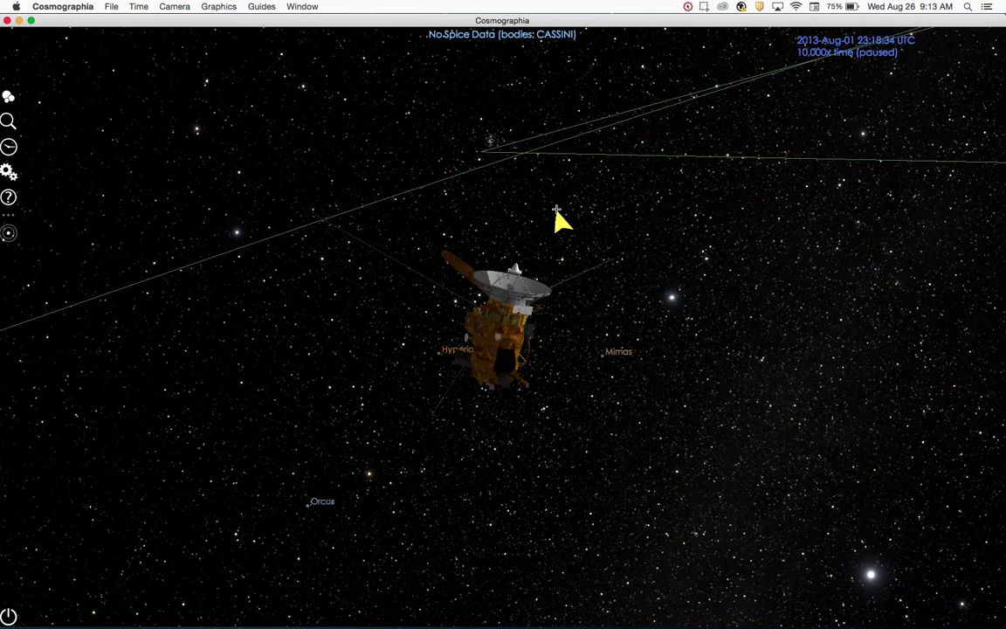
Step the month from Aug to Sep, making the date 2013-Sep-01 23:18:34
key("super+t")
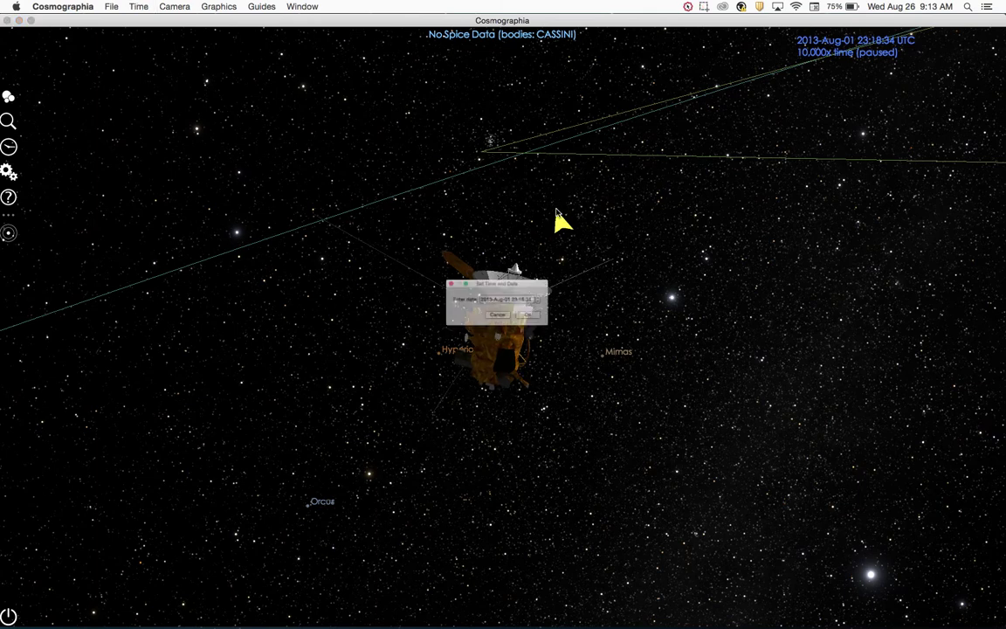
key("Tab")
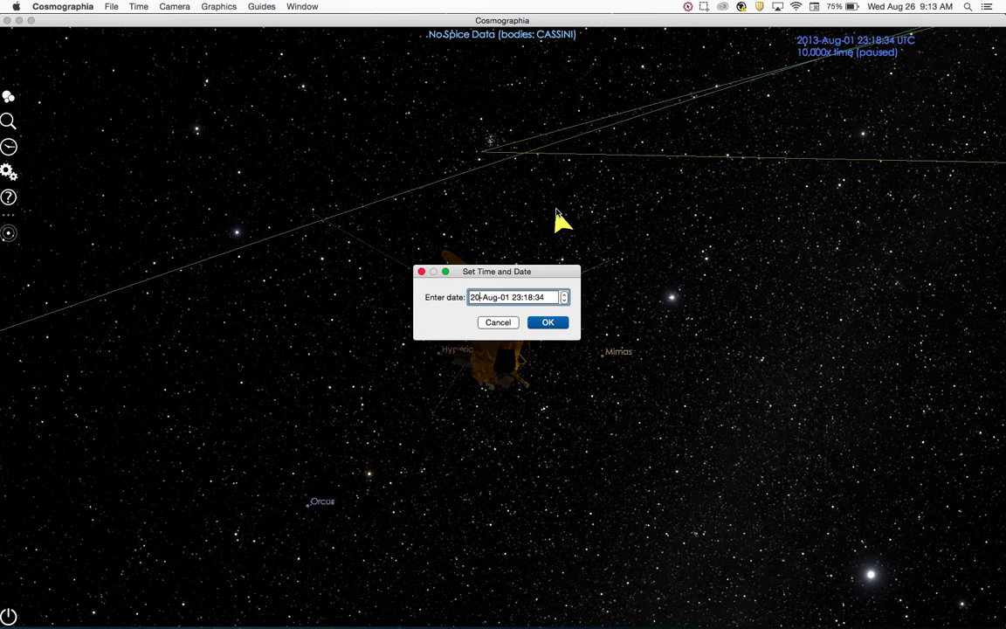
key("Up")
key("Tab")
key("Tab")
key("Return")
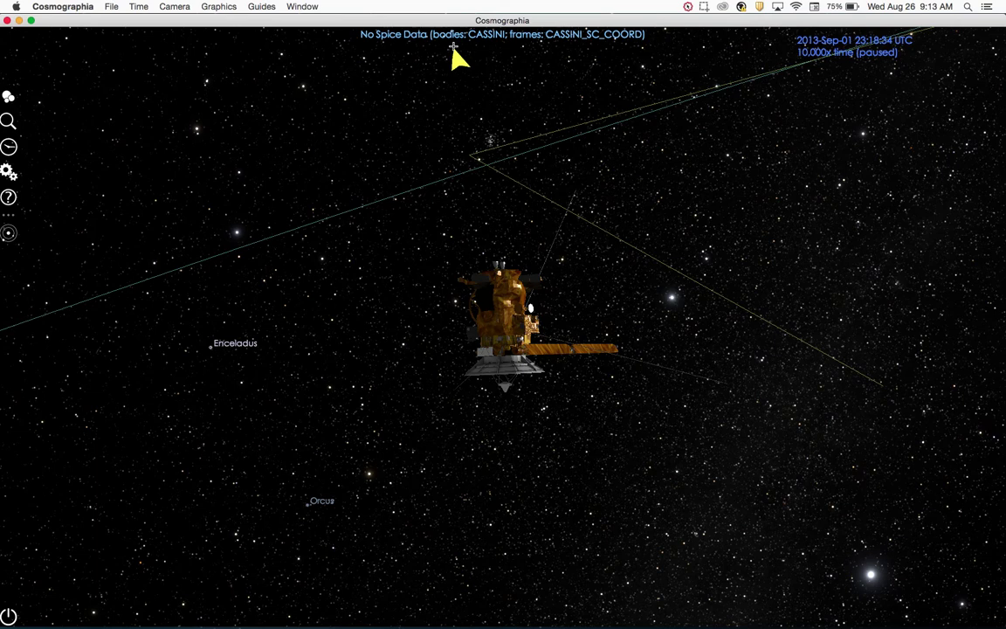
Show ICRF axes on Cassini, then replace them with Body Fixed Frame axes
right_click(504, 336)
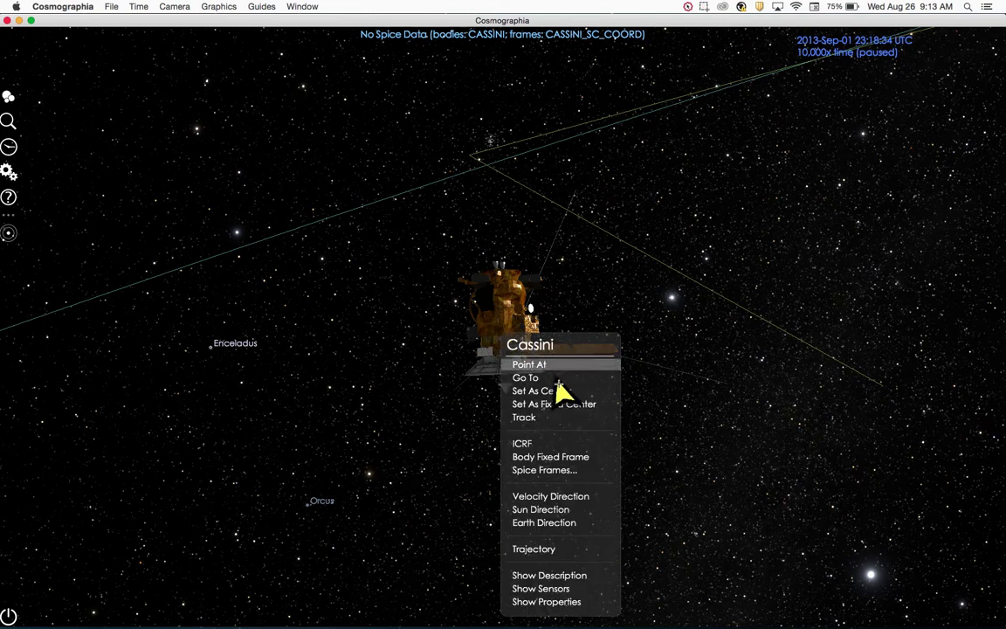
left_click(548, 444)
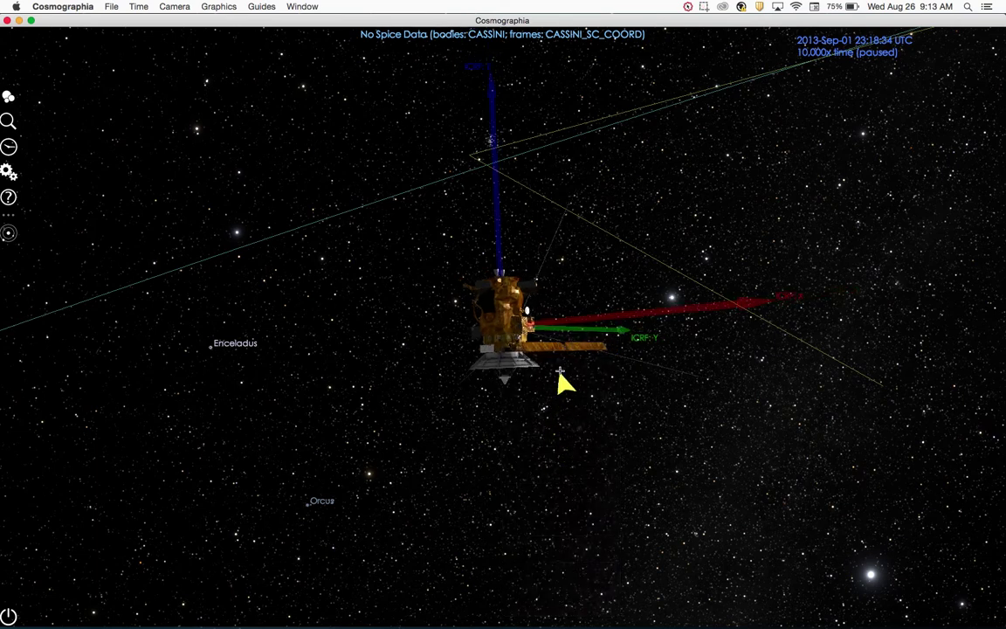
left_click_drag(553, 359, 523, 371)
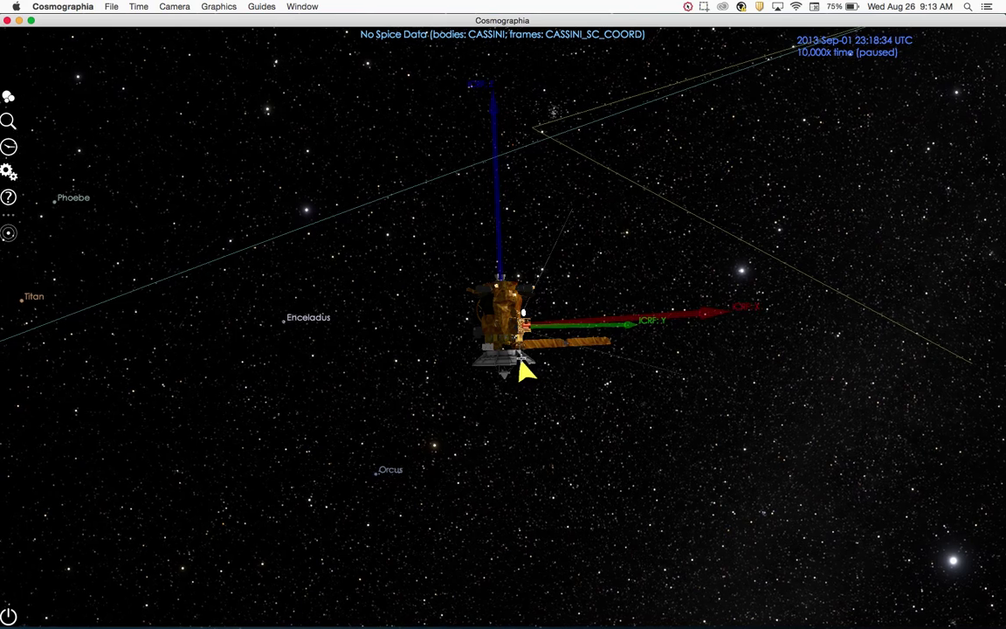
right_click(512, 323)
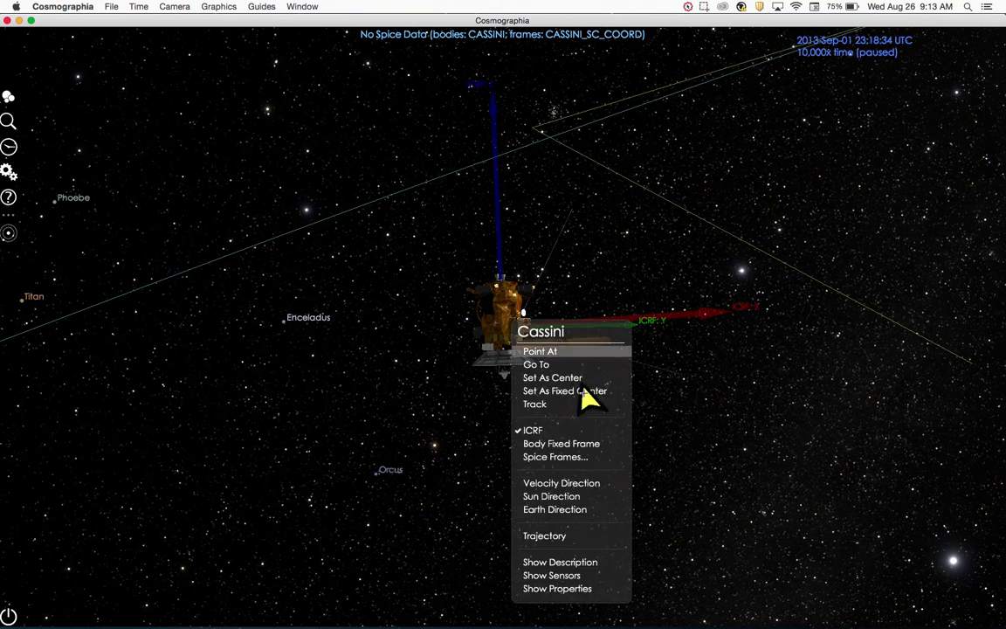
left_click(578, 447)
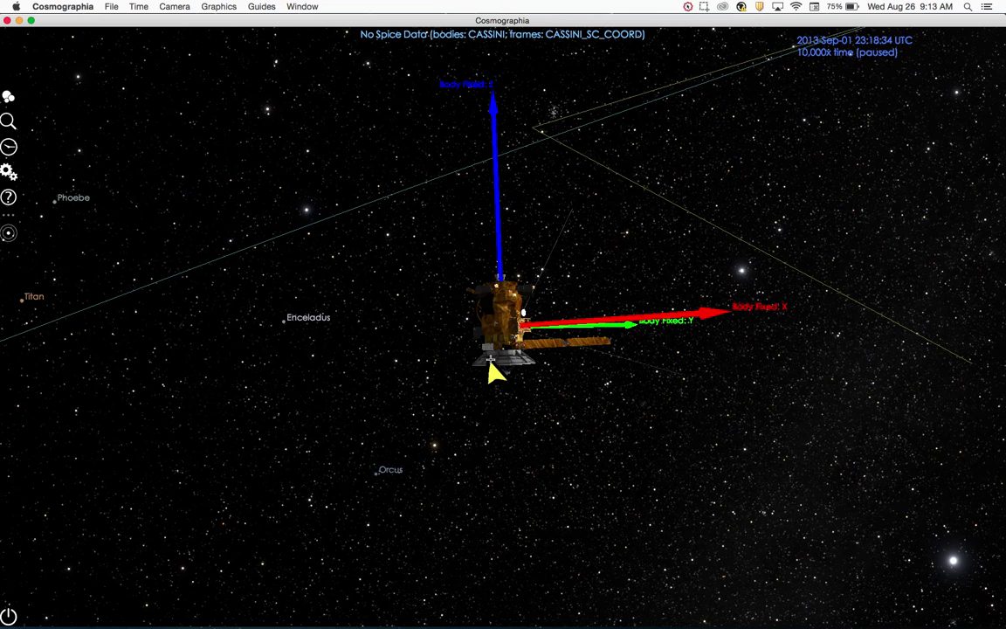
Run the clock up to 100,000x, then pause at 2013-Sep-05 17:36:44
key("space")
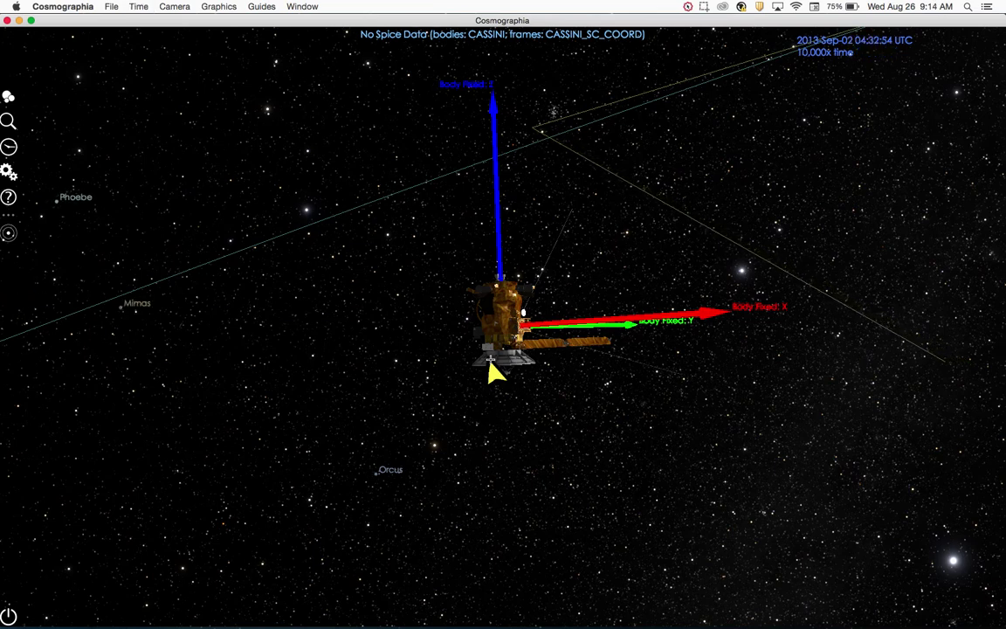
key("space")
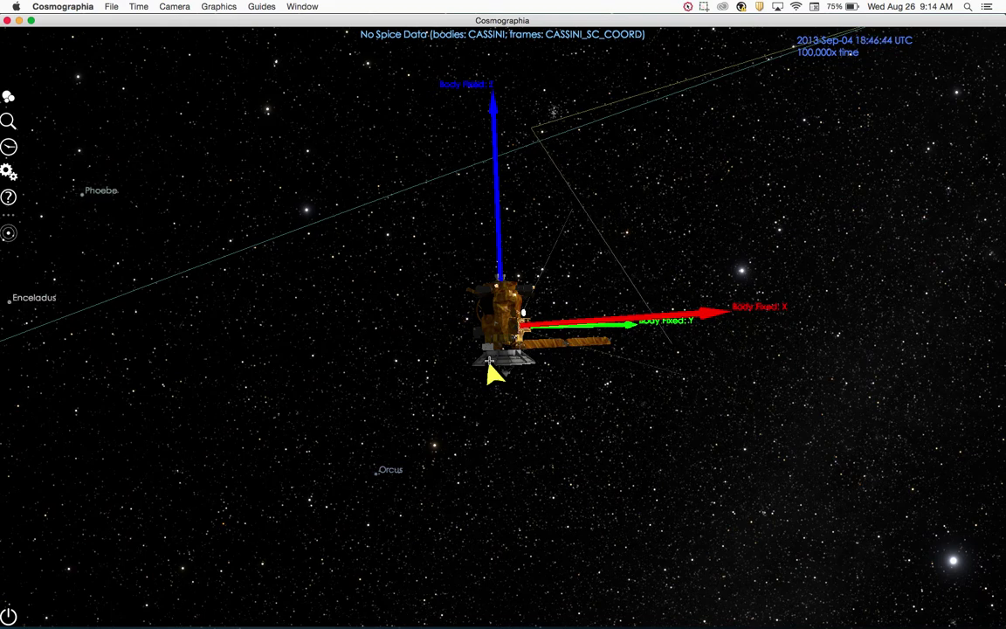
key("space")
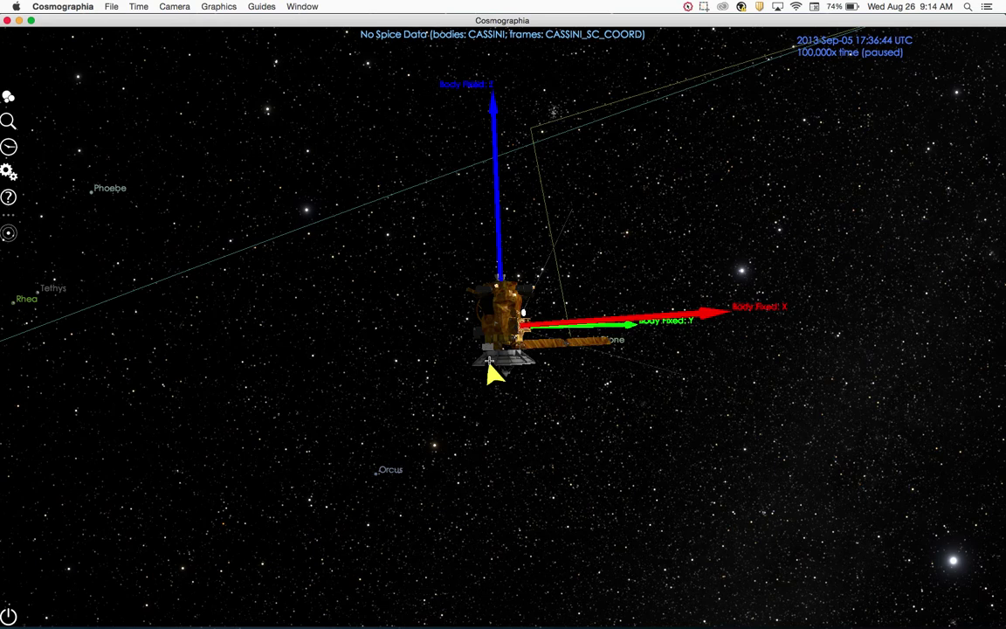
Change the year to 2080 (2080-Sep-05 17:36:44) and pull the camera back from Cassini
key("ctrl+t")
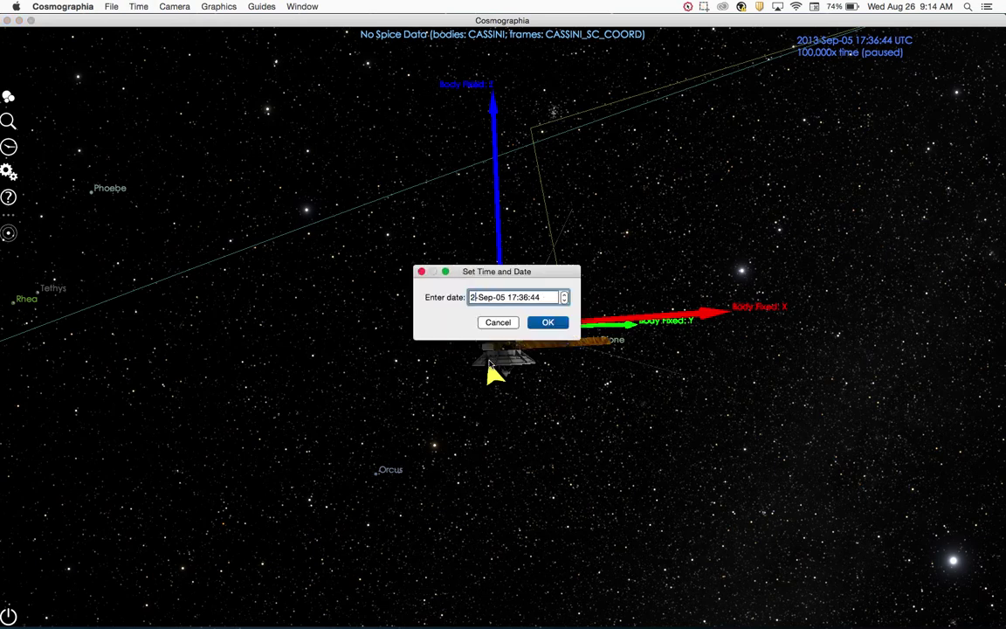
type("080")
key("Return")
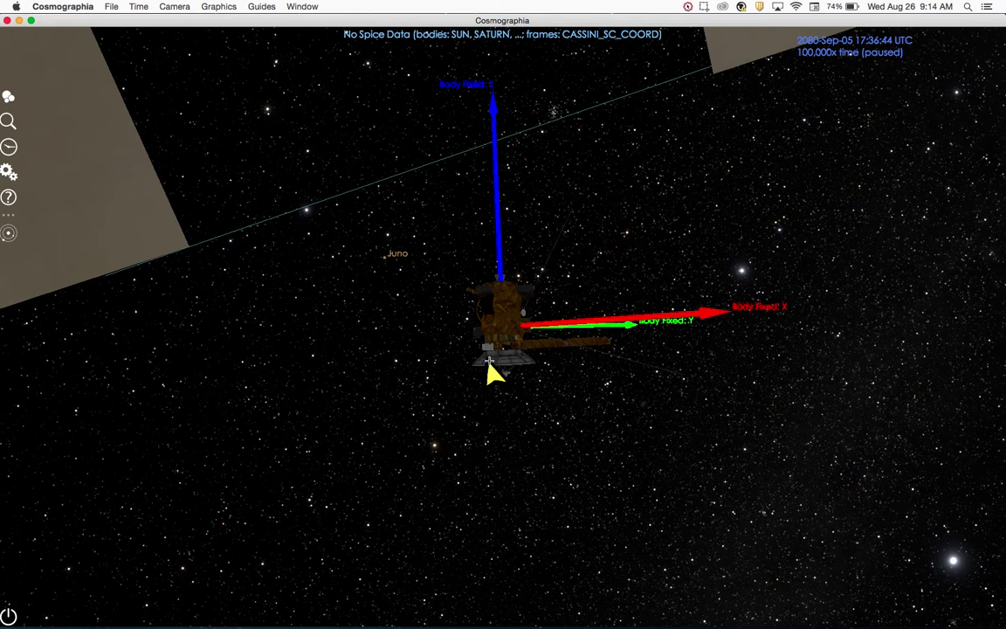
left_click(5, 235)
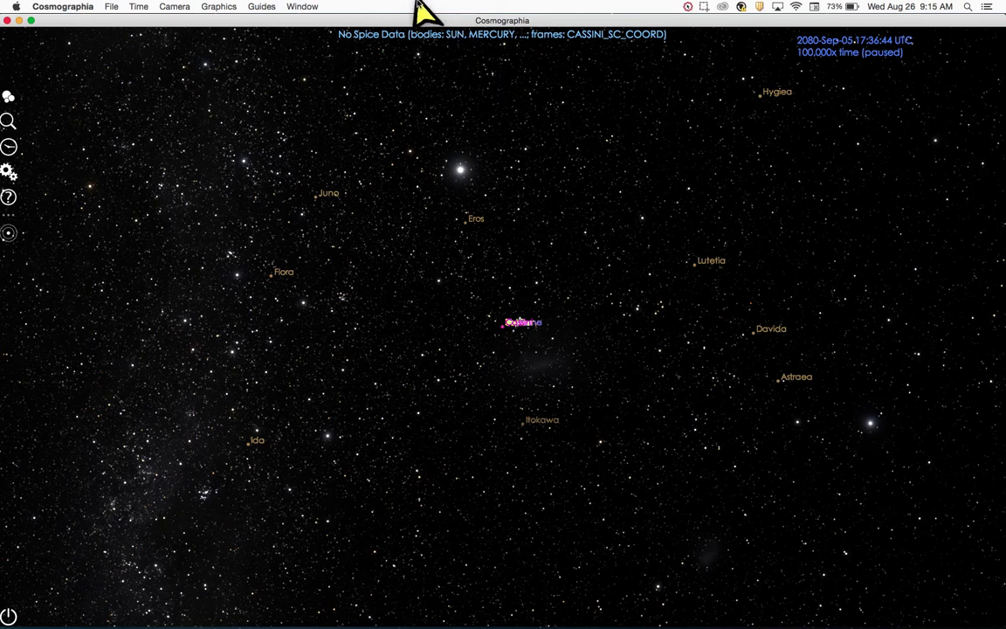
Open the Spice Error Log from the File menu, then close it
left_click(111, 7)
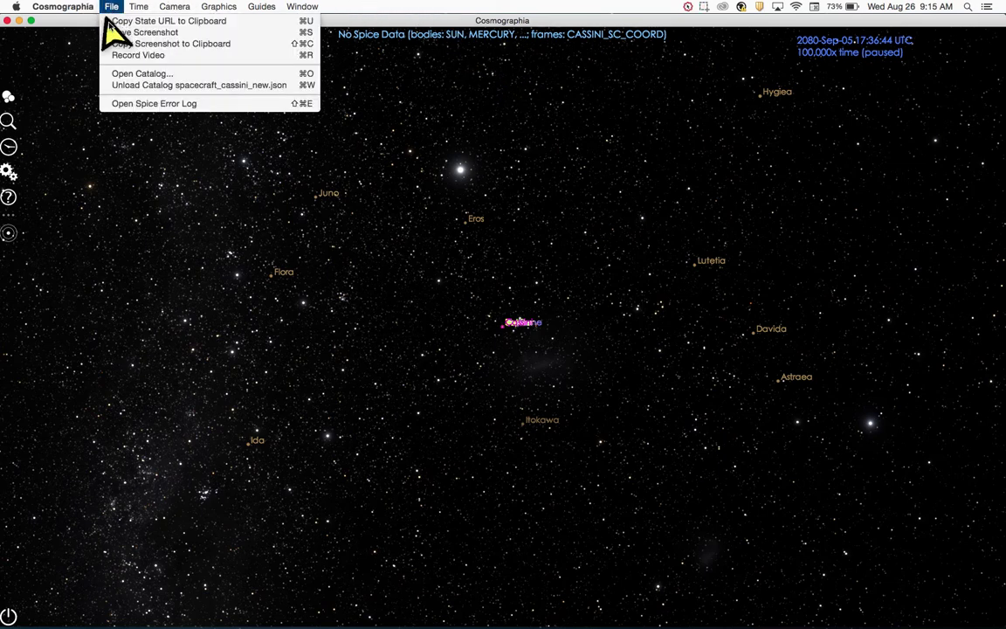
left_click(216, 107)
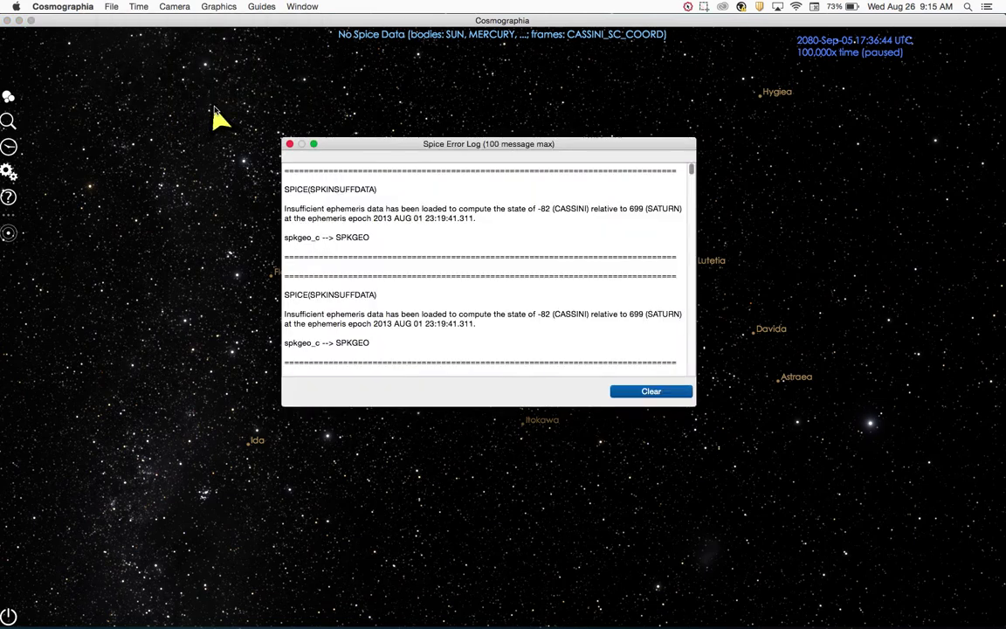
left_click(290, 144)
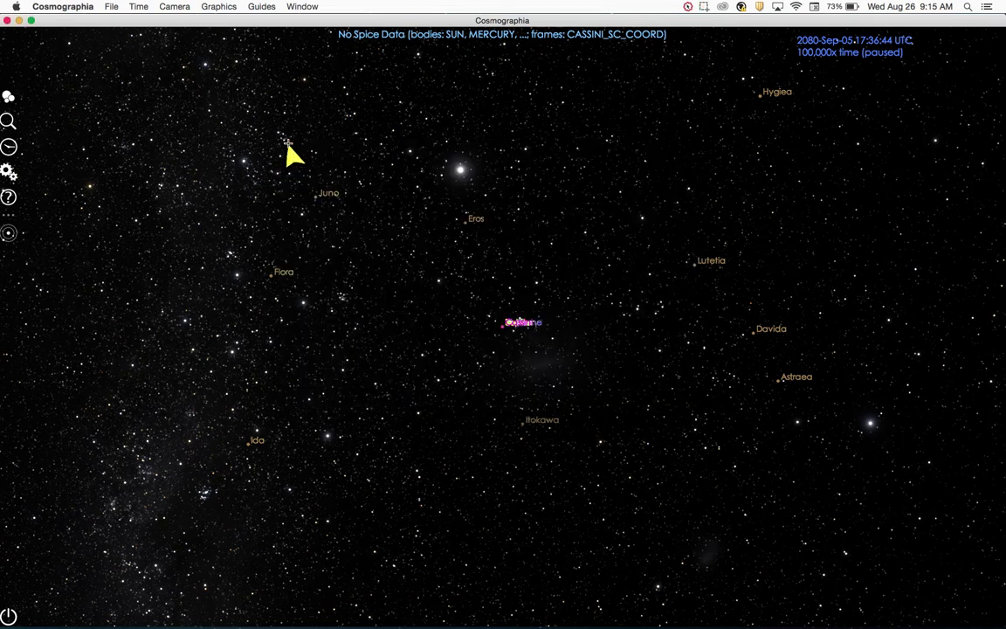
Reopen the Spice Error Log with Shift+Cmd+E and scroll through Cassini's insufficient-ephemeris errors
key("super+e")
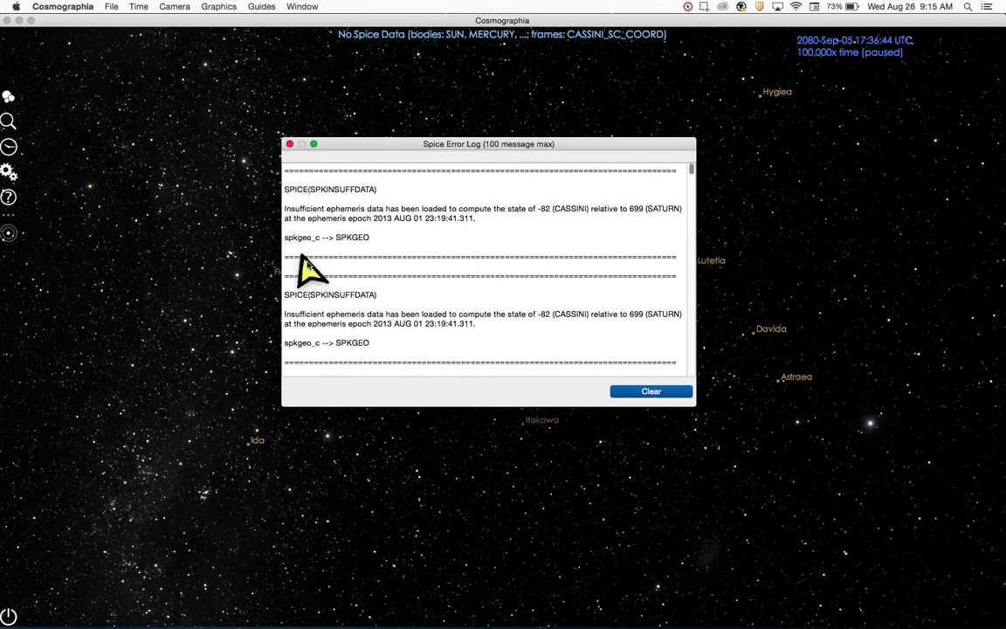
scroll(592, 320, "down", 2)
scroll(593, 320, "down", 2)
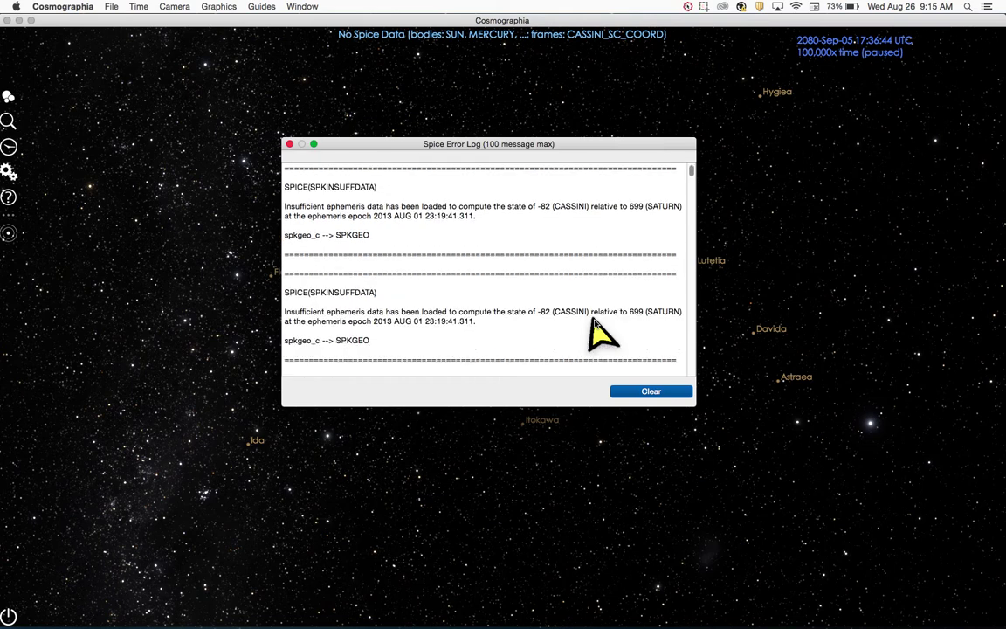
scroll(593, 320, "down", 1)
scroll(592, 320, "down", 2)
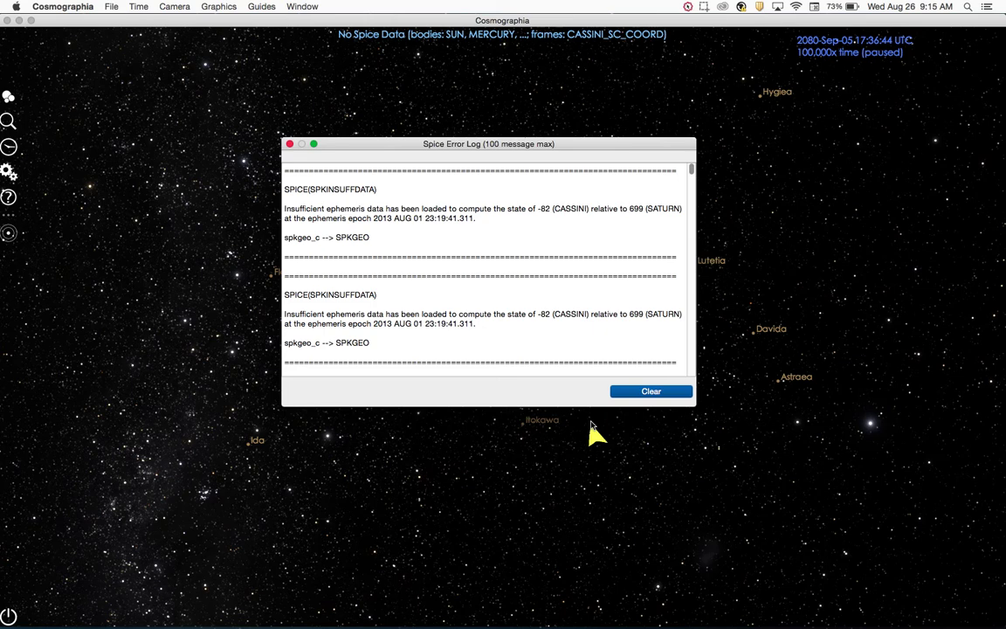
Set the date to 2013-Aug-01 and clear the Spice Error Log
key("super+t")
type("2013-Sep-05 17:36:44")
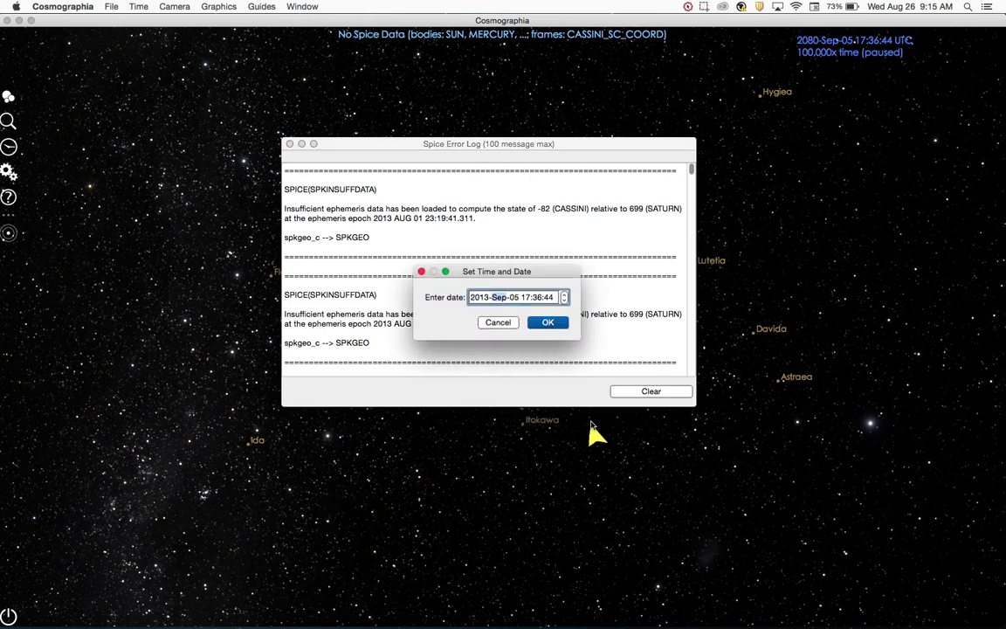
type("0801")
key("Return")
left_click(623, 393)
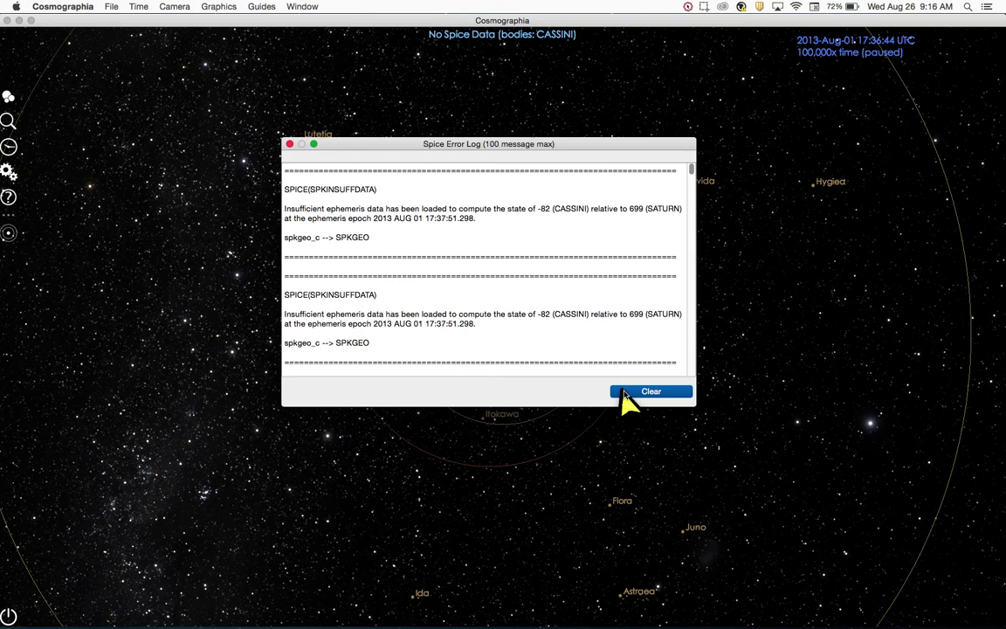
Change the date to 2013-Jun-01 and clear the error log again
key("super+t")
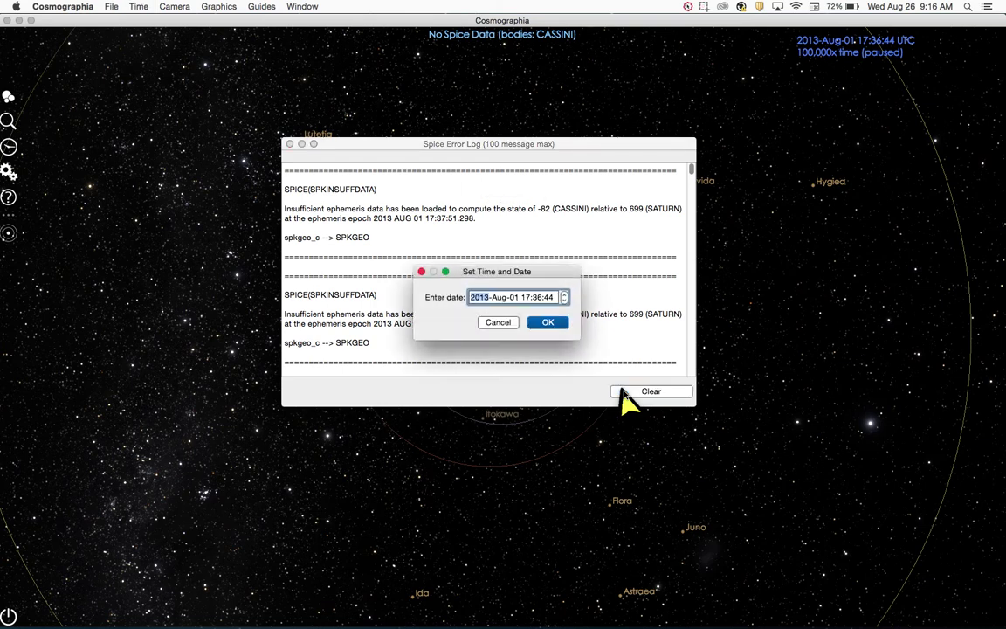
key("BackSpace")
key("BackSpace")
key("BackSpace")
type("Jun-01")
key("Return")
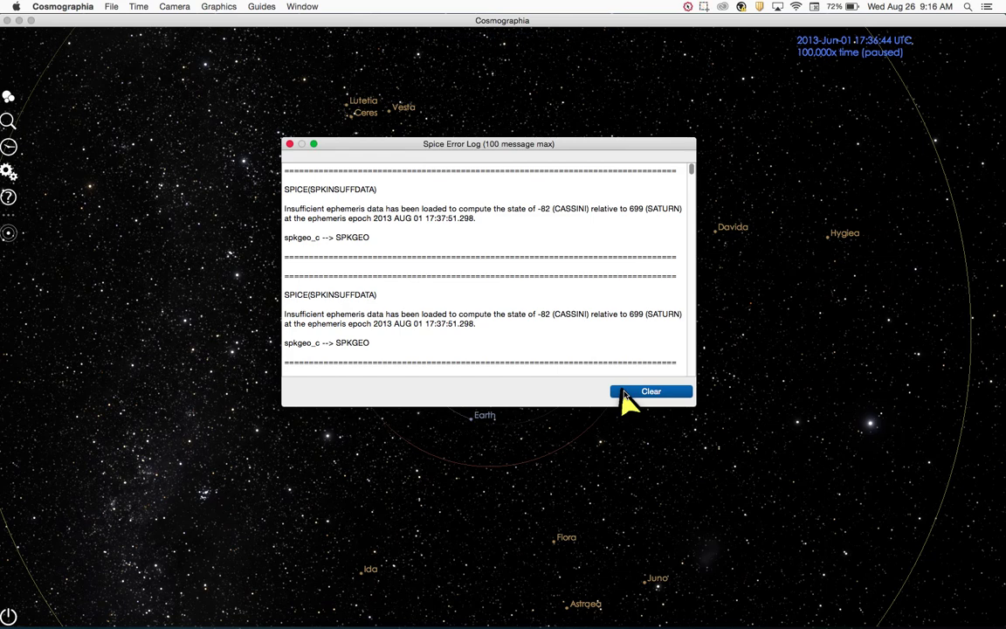
left_click(624, 395)
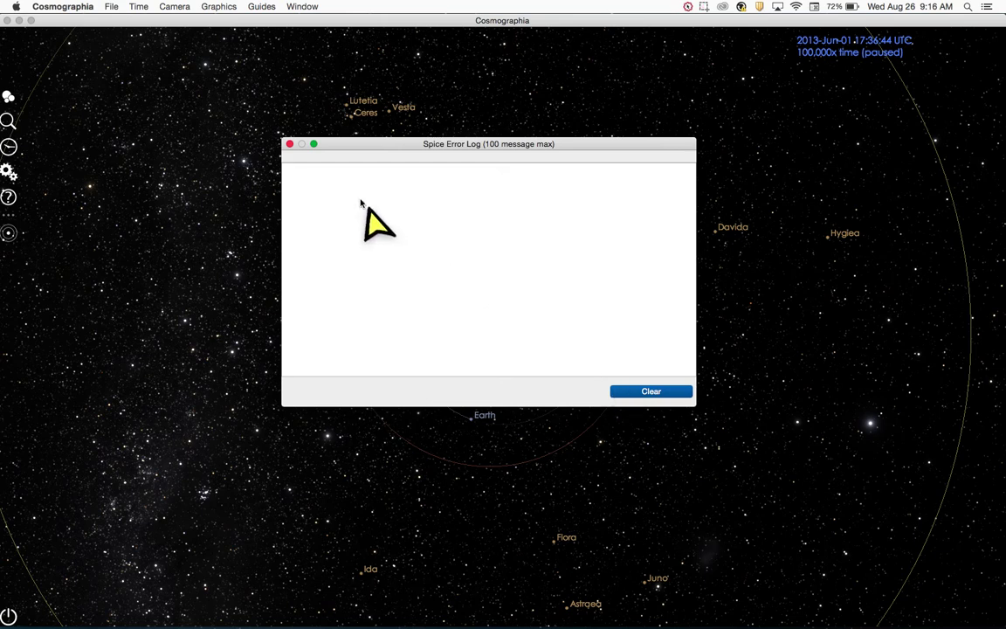
Close the empty Spice Error Log, then open and dismiss the File menu
left_click(290, 144)
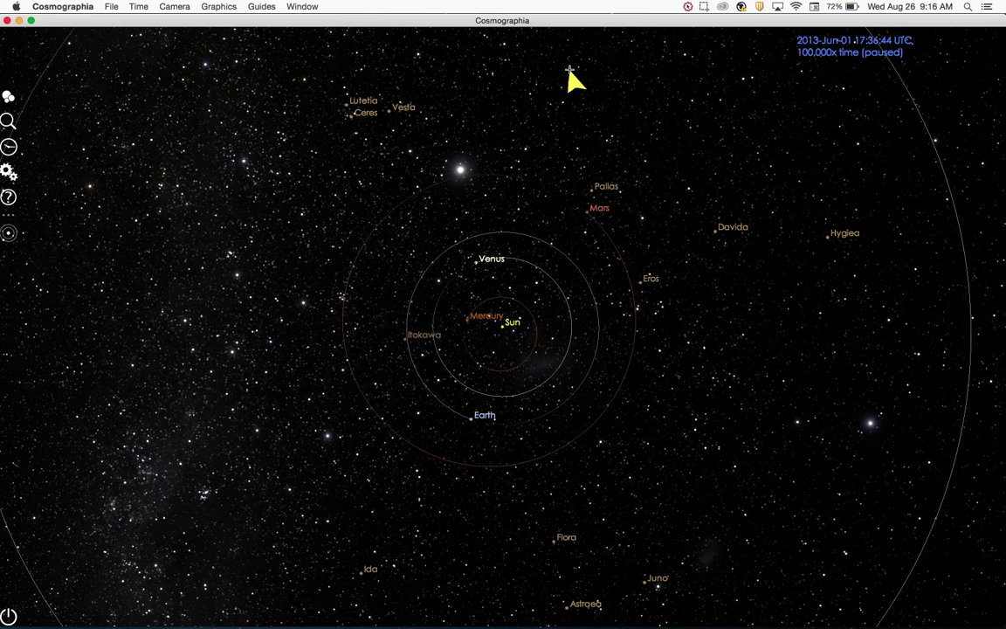
left_click(111, 6)
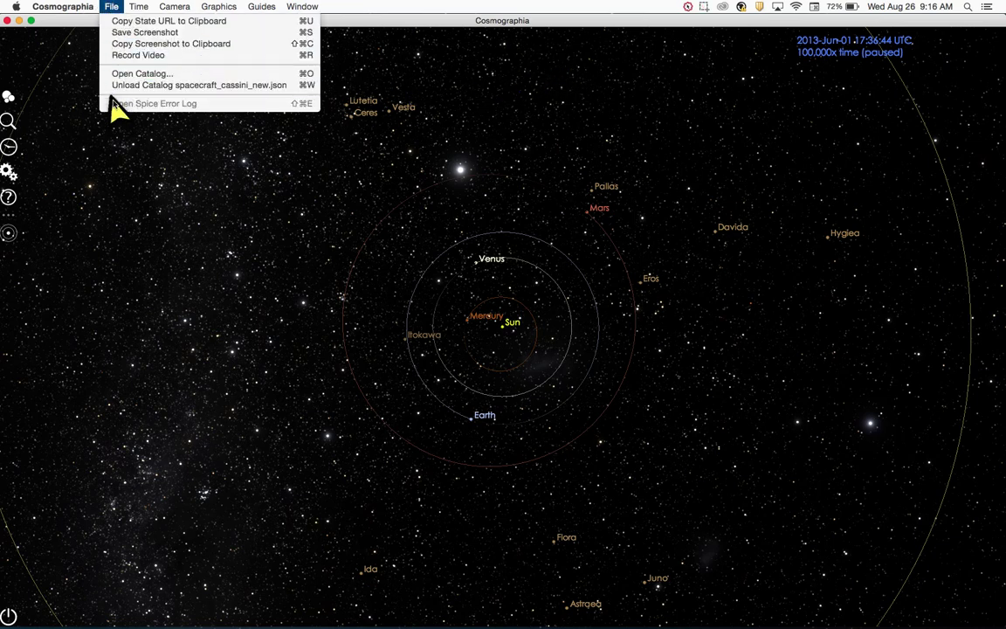
left_click(216, 130)
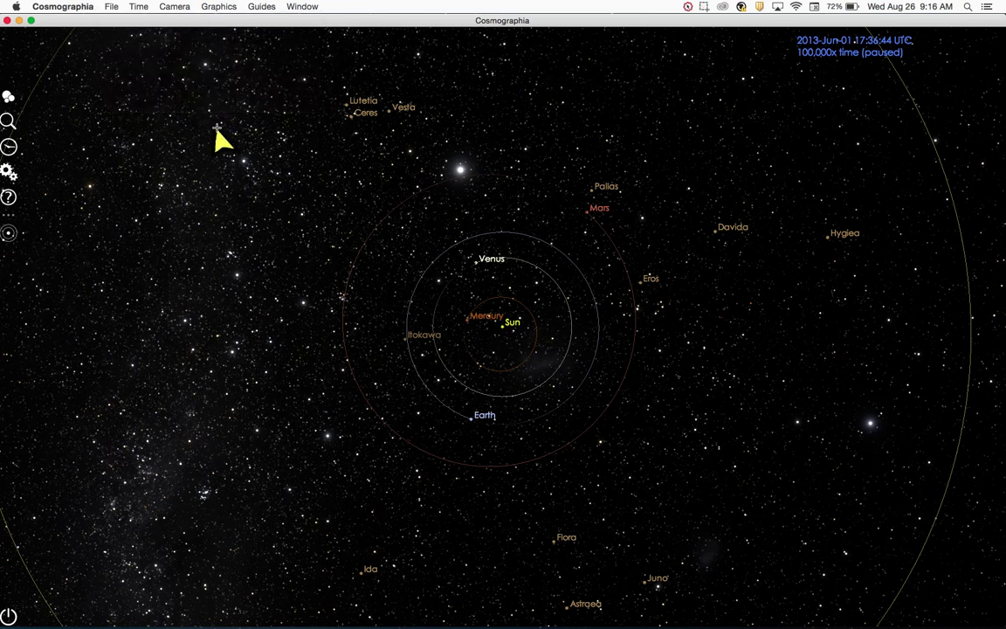